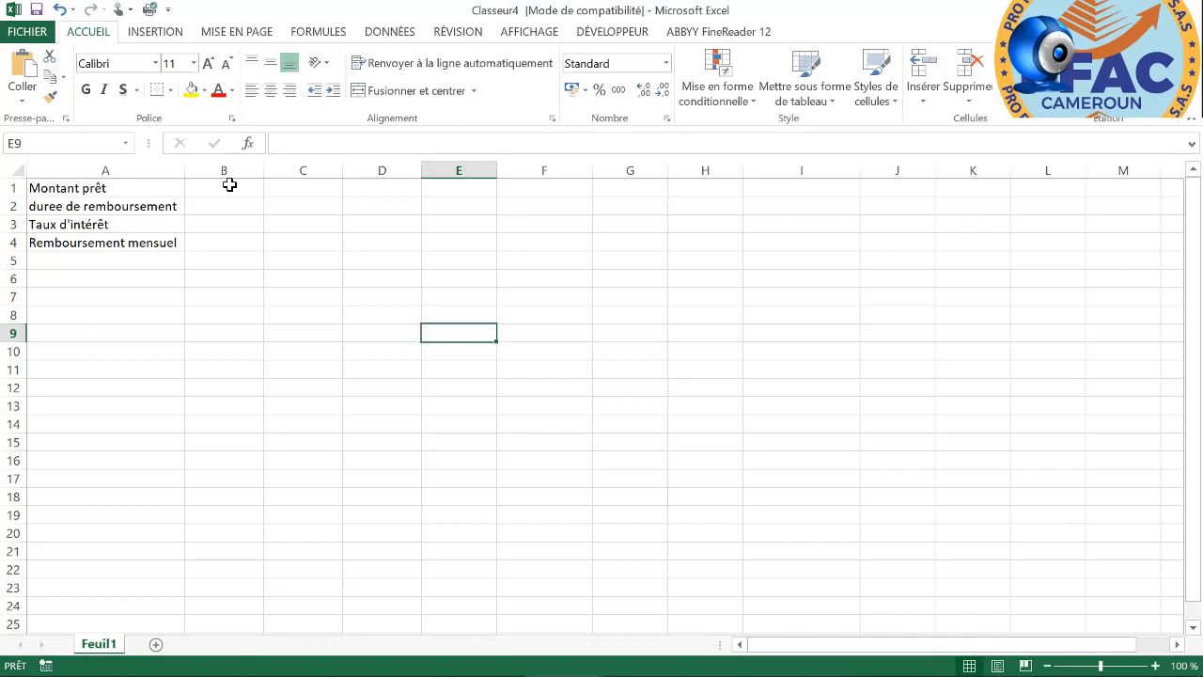
- Enter the loan amount 1000000 in B1 and the repayment duration 15 in B2
left_click(229, 185)
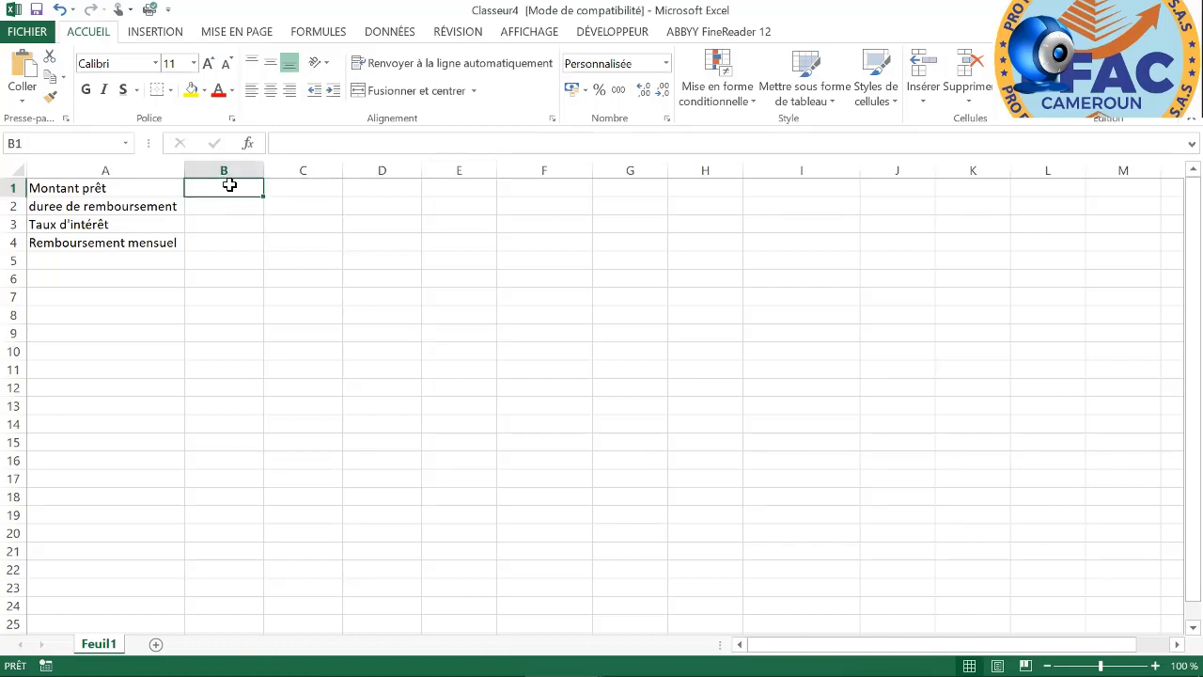
type("100")
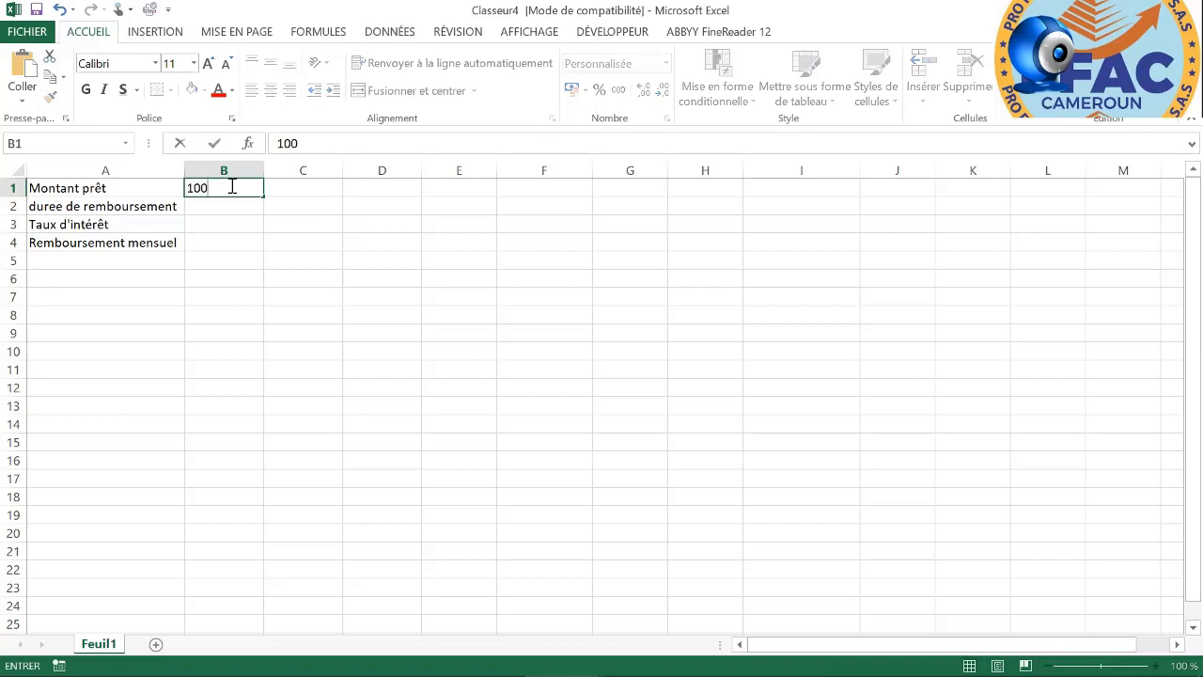
type("0000")
key("Return")
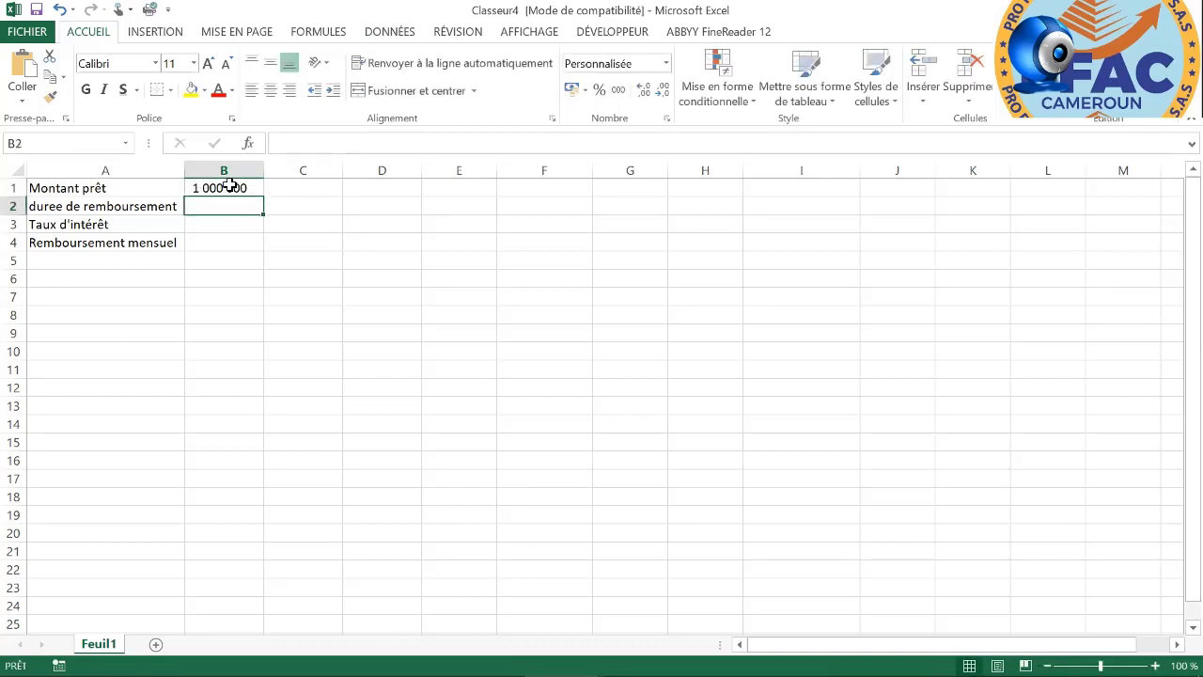
type("15")
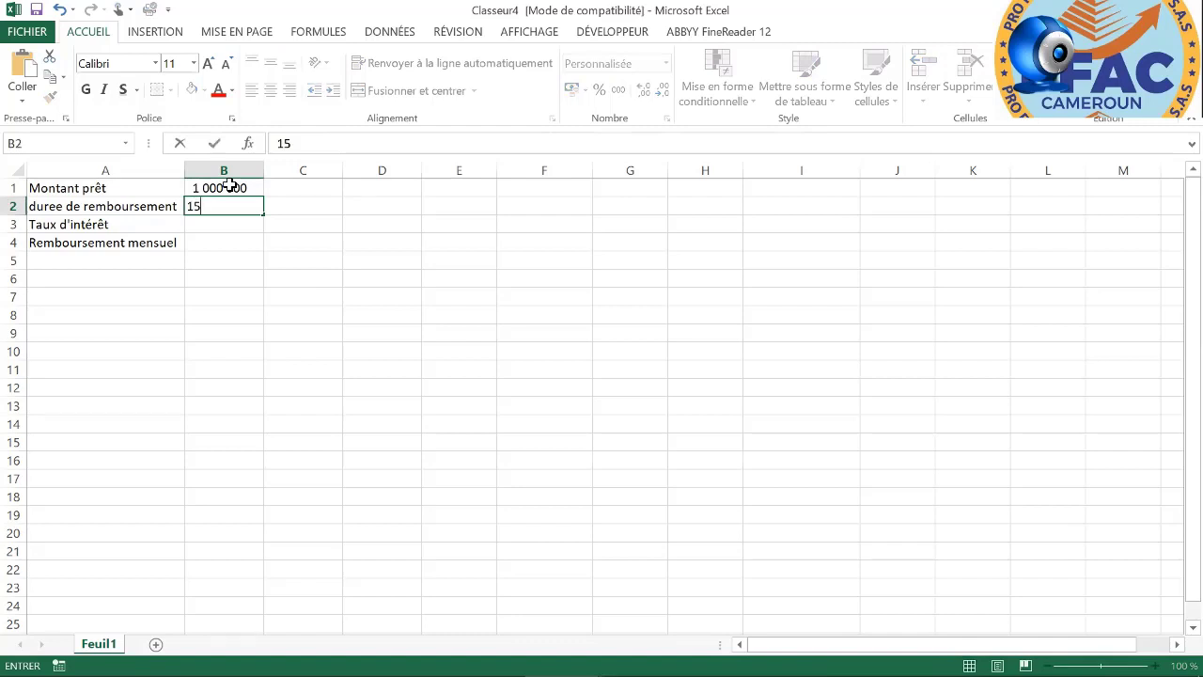
key("Return")
- Label the units beside the values: "mois" in C2 for the duration and "FCFA" in C1 for the loan amount
left_click(305, 205)
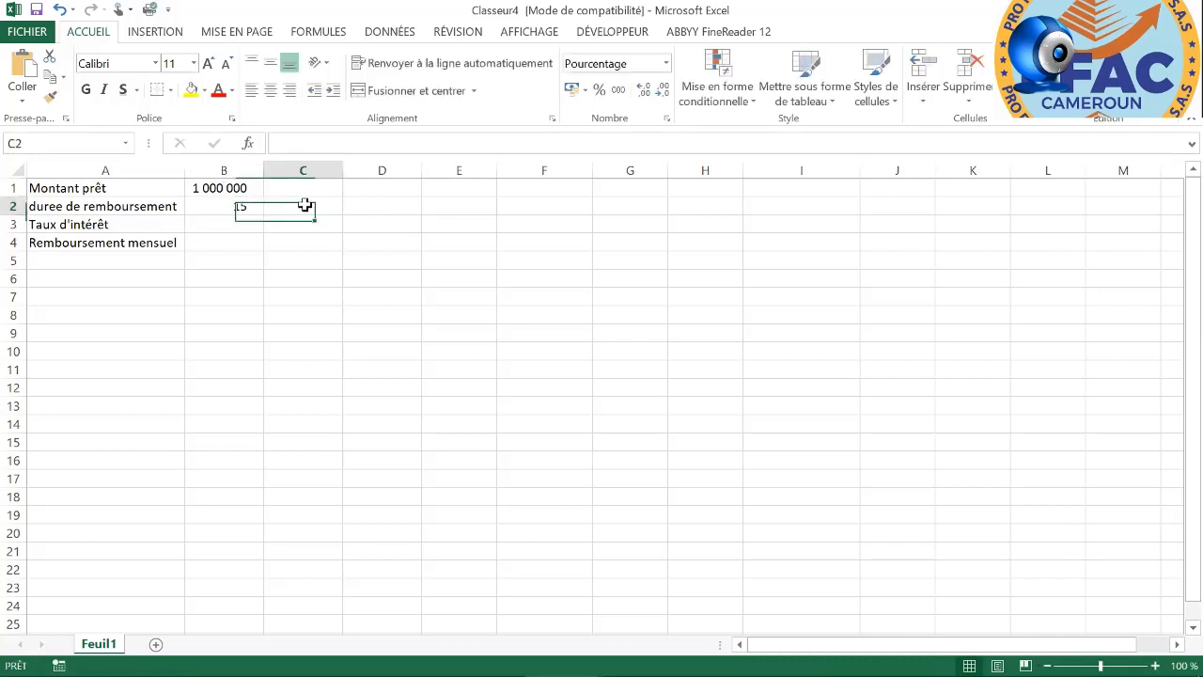
type("mois")
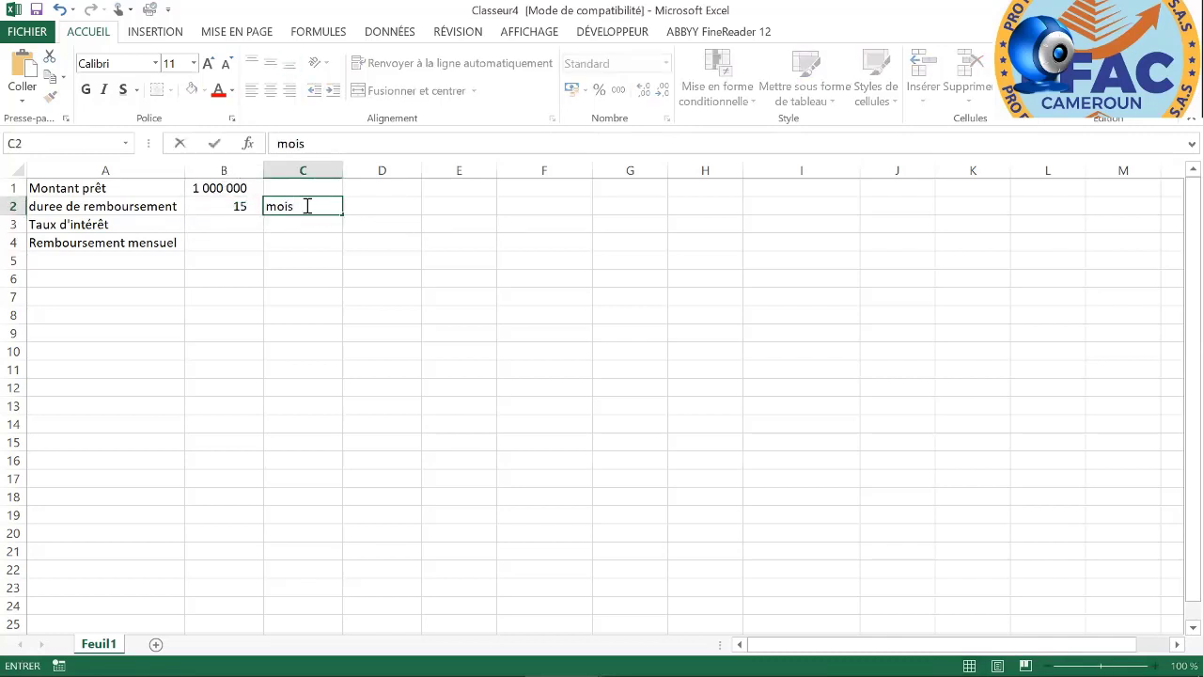
key("Return")
left_click(314, 192)
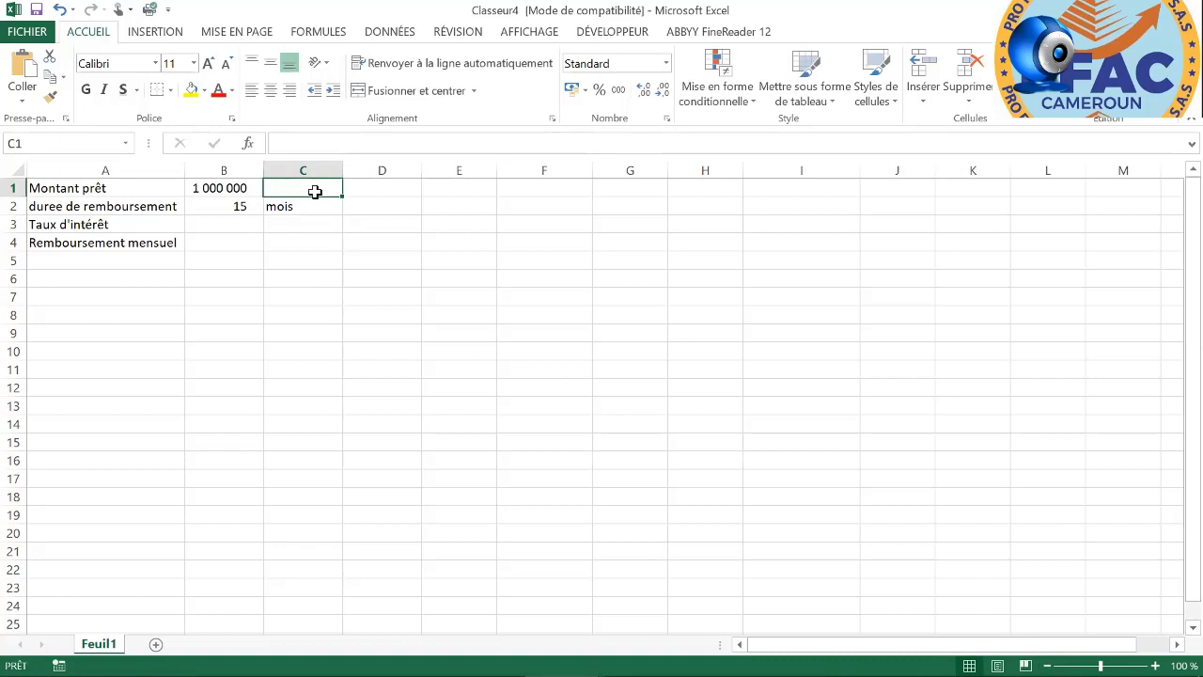
type("FCFA")
key("Return")
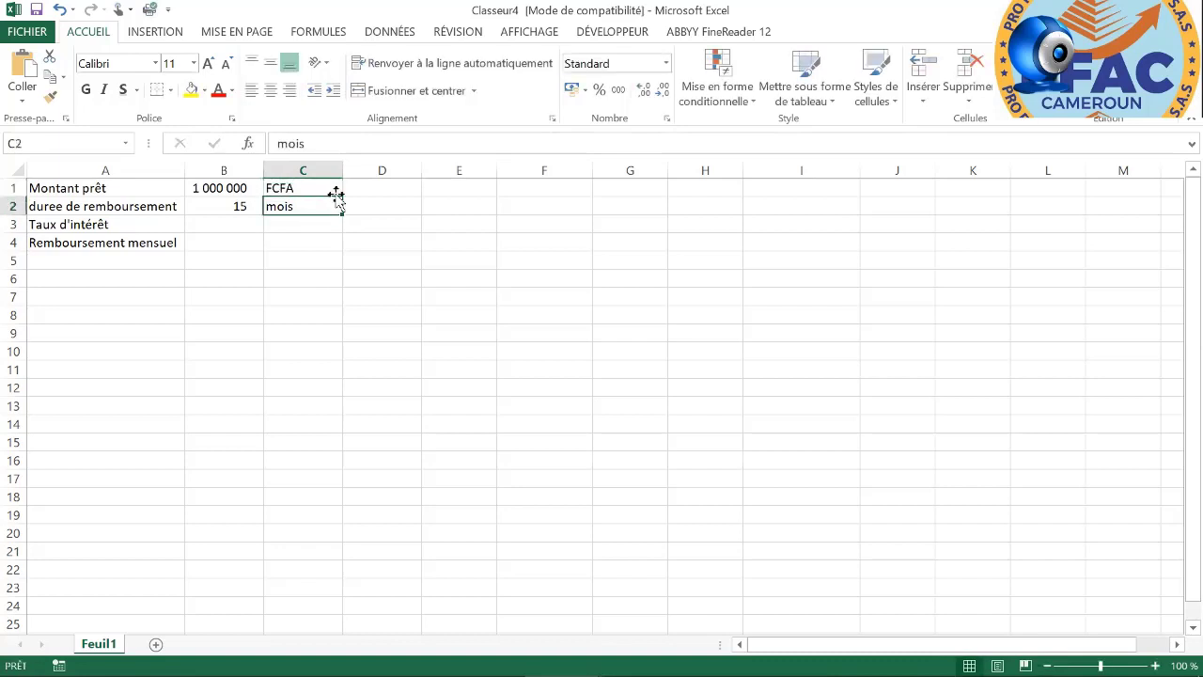
left_click(297, 227)
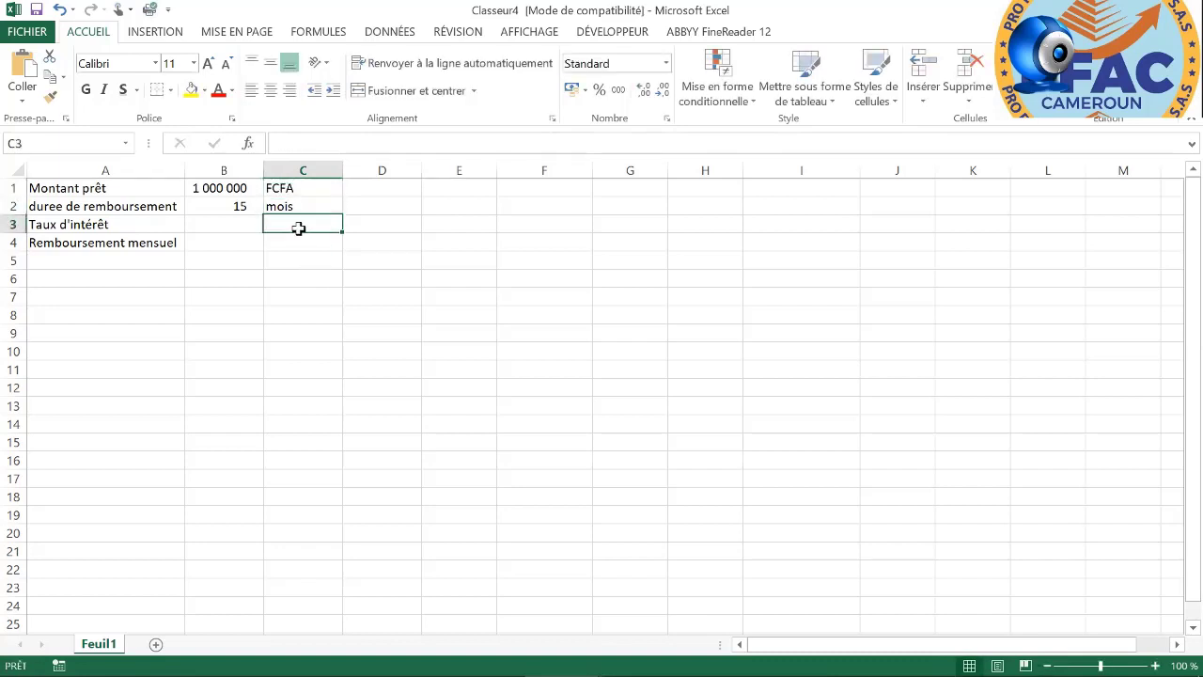
- Begin the monthly repayment formula in B4 with the loan plus its interest, +B1+B1*B3/12*B2, ending in a closing parenthesis
left_click(230, 243)
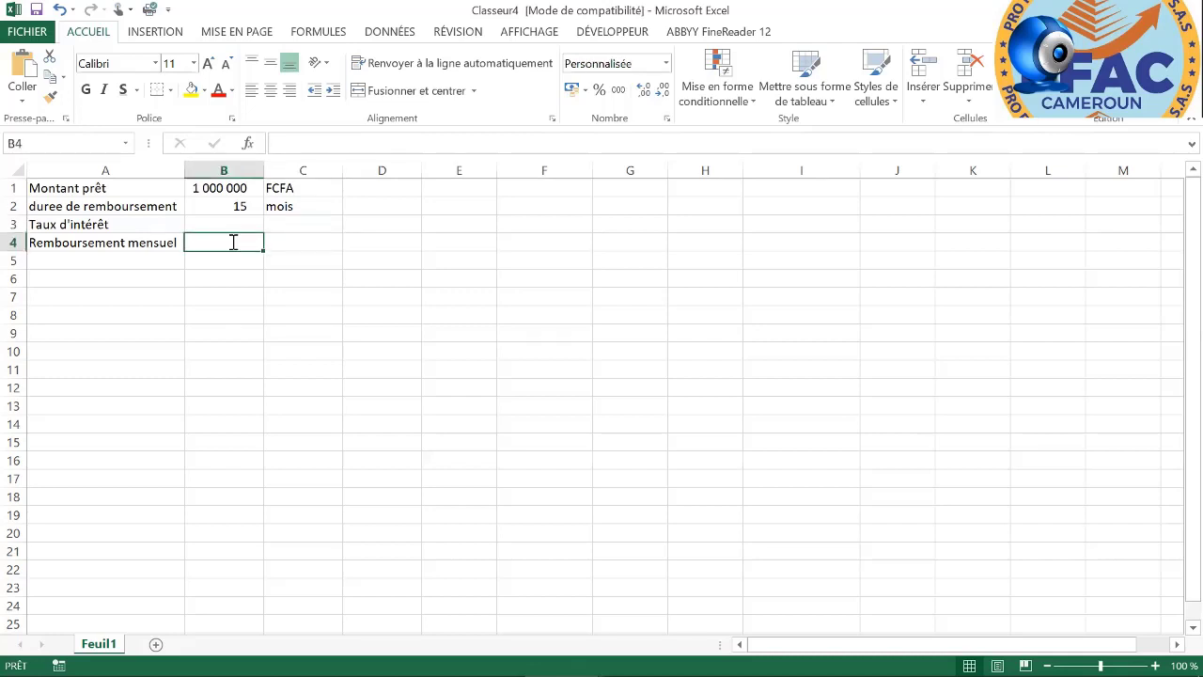
type("+")
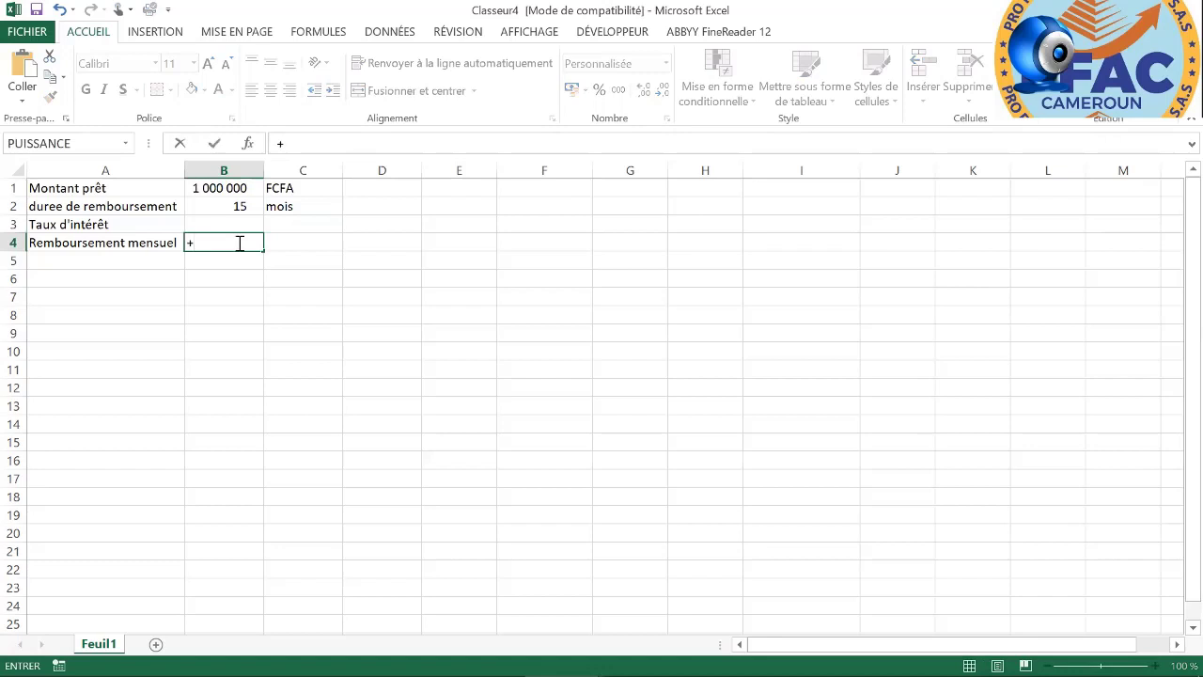
left_click(235, 189)
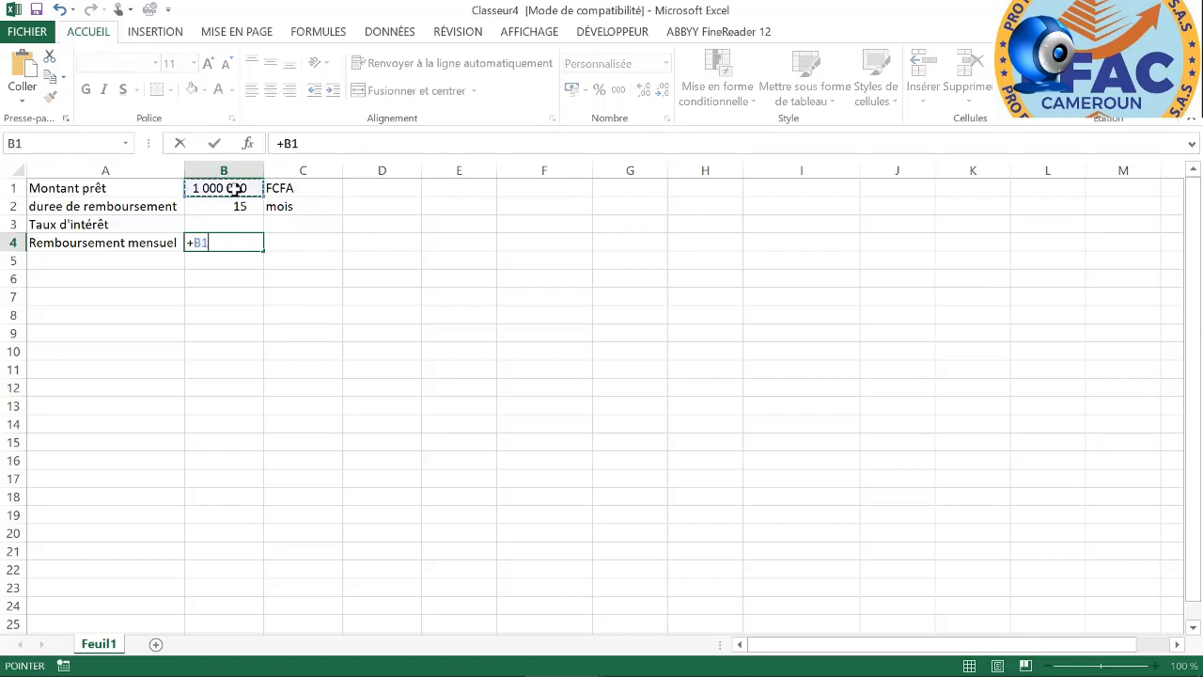
type("+")
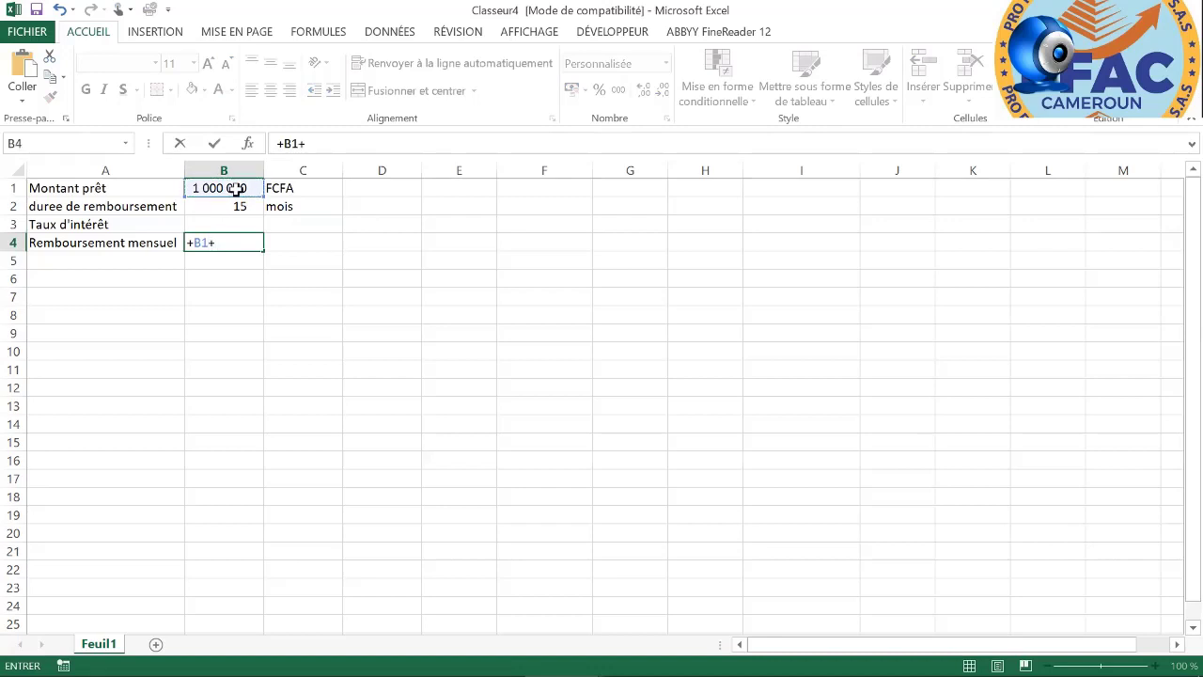
left_click(234, 189)
type("*")
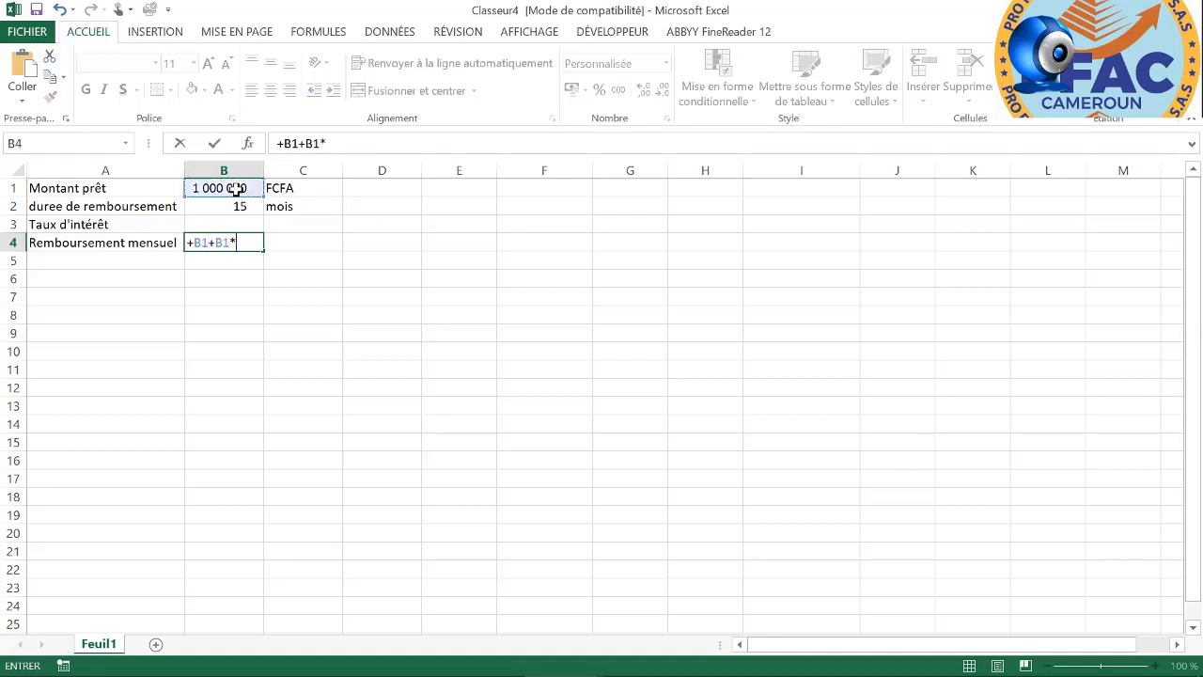
left_click(237, 223)
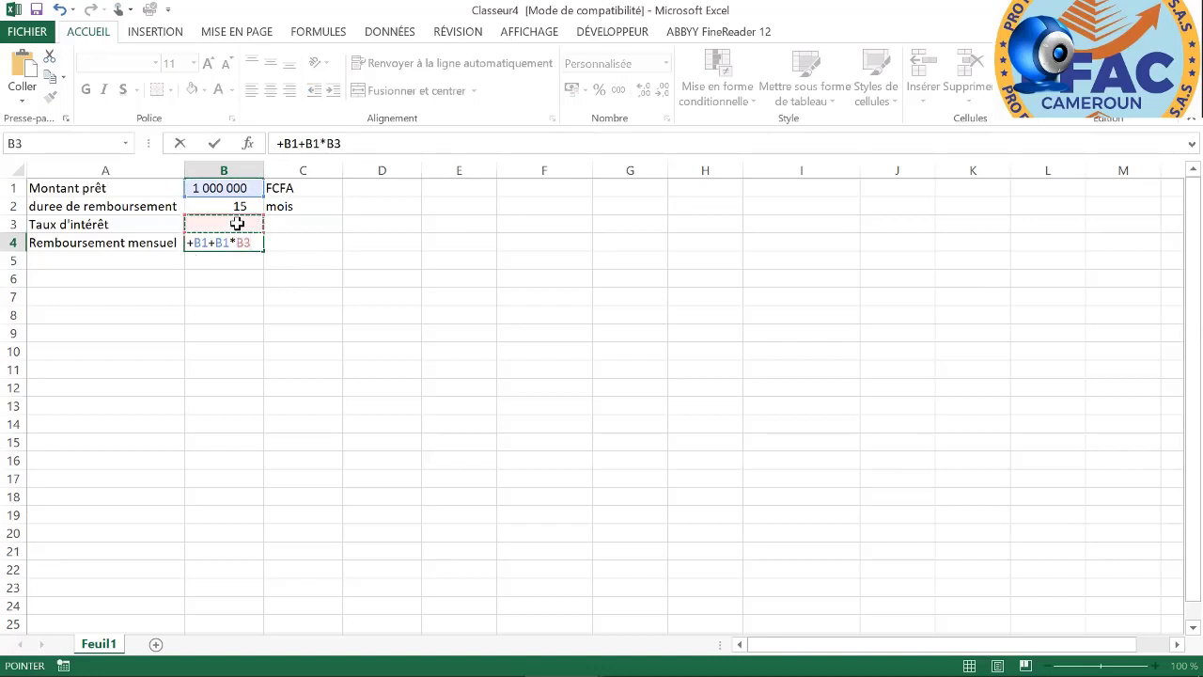
type("/12*")
left_click(242, 204)
type(")")
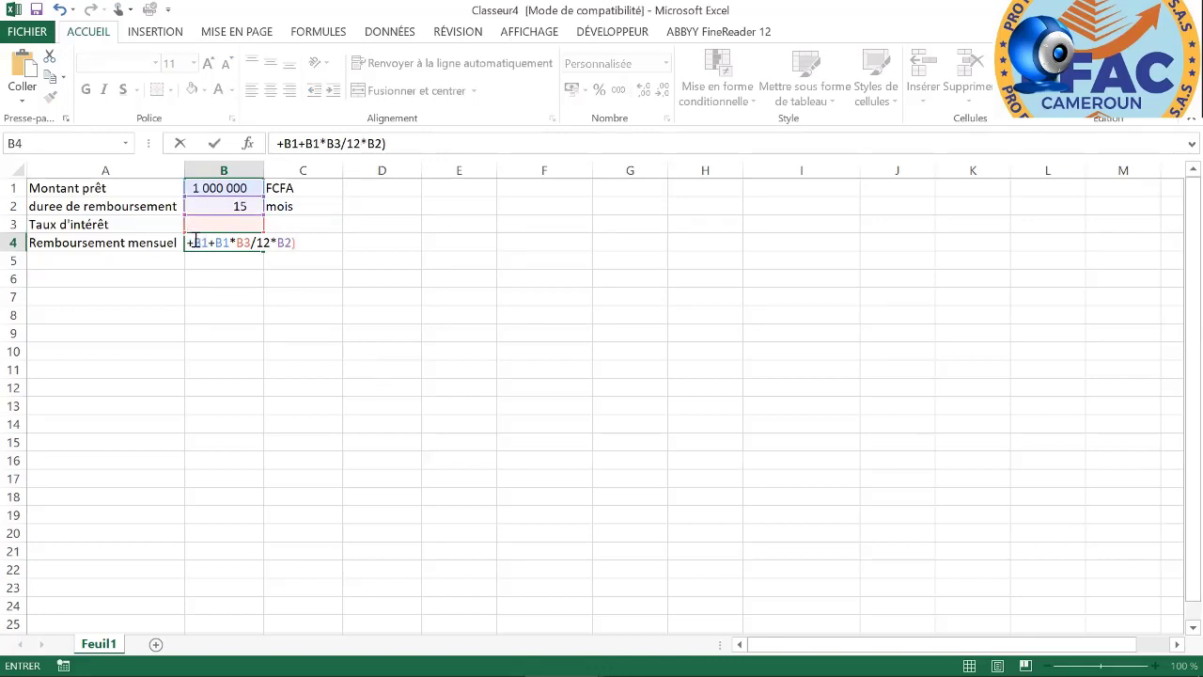
- Add the opening parenthesis before B1 and divide by the duration, completing the B4 formula as +(B1+B1*B3/12*B2)/B2
left_click(194, 243)
type("(")
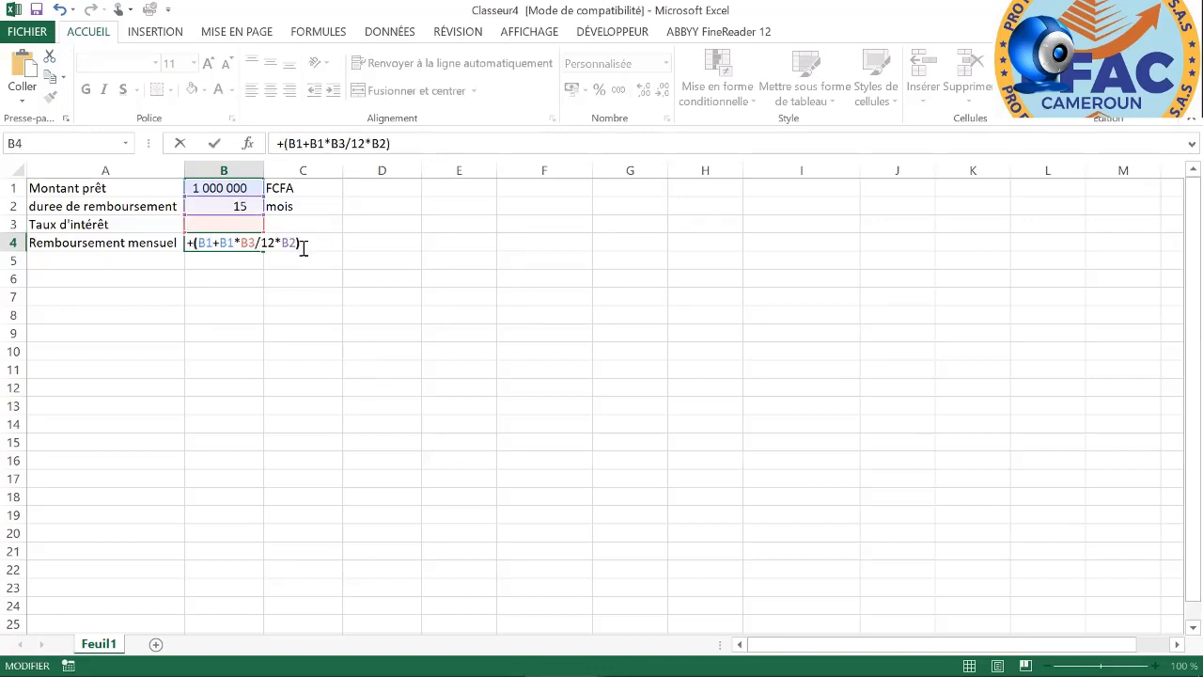
left_click(306, 246)
type("/1")
key("BackSpace")
left_click(242, 205)
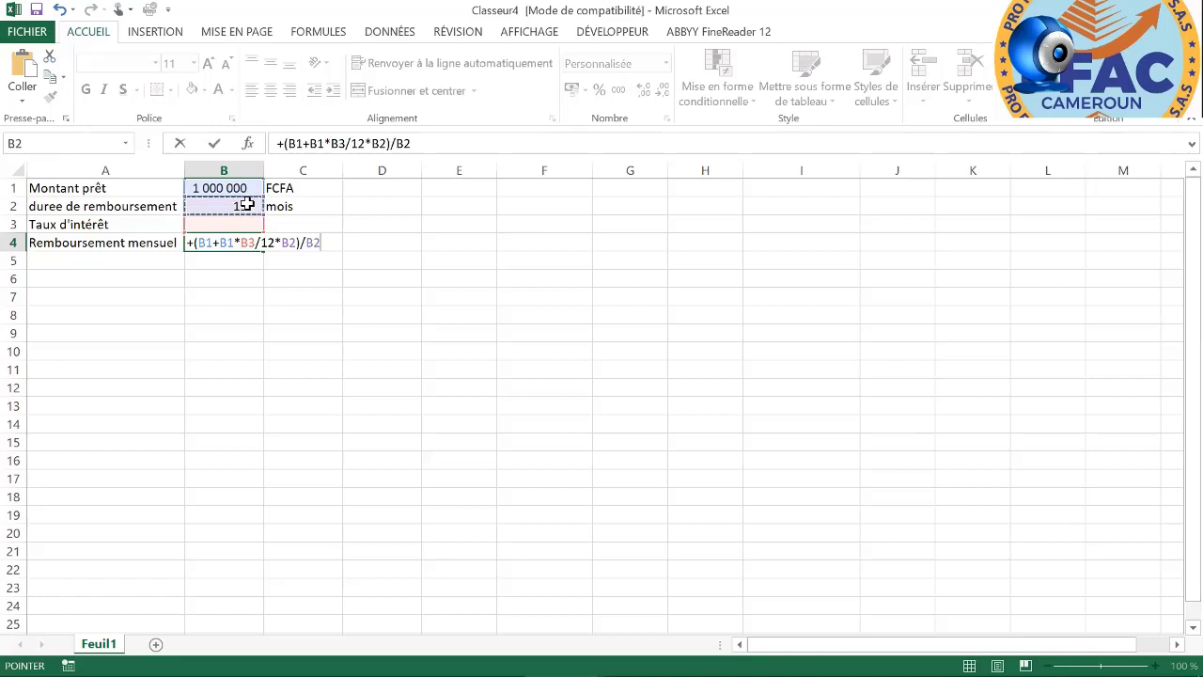
key("Return")
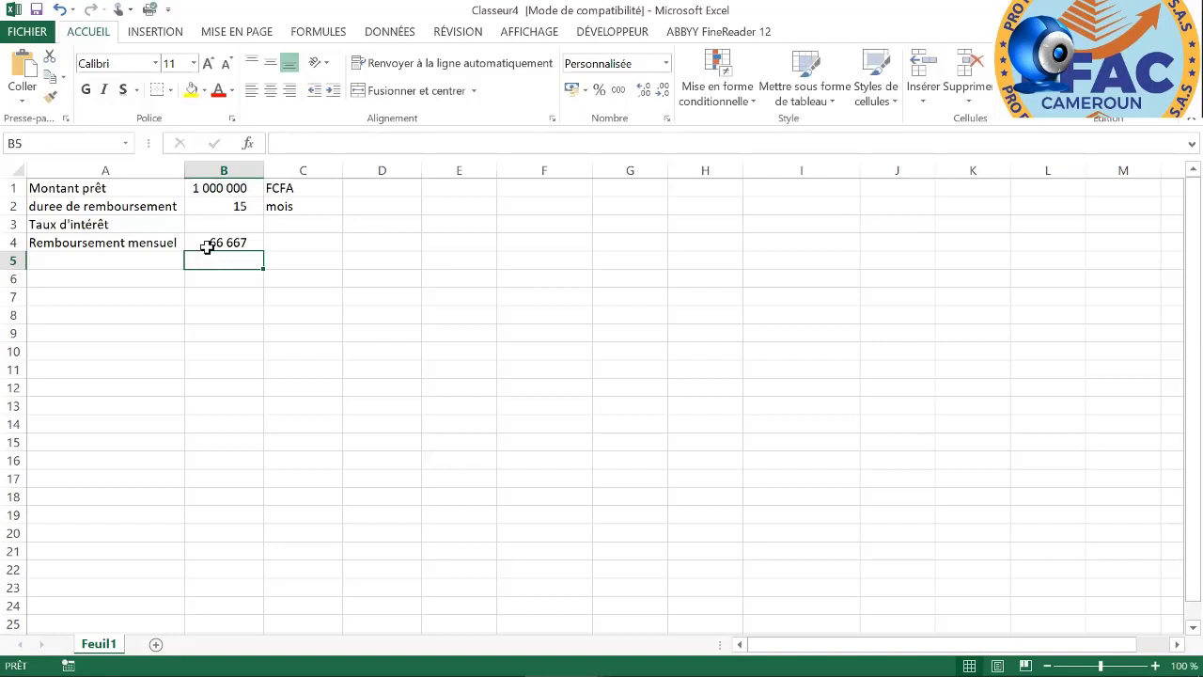
- Make the entire monthly repayment row (row 4) bold
left_click(14, 242)
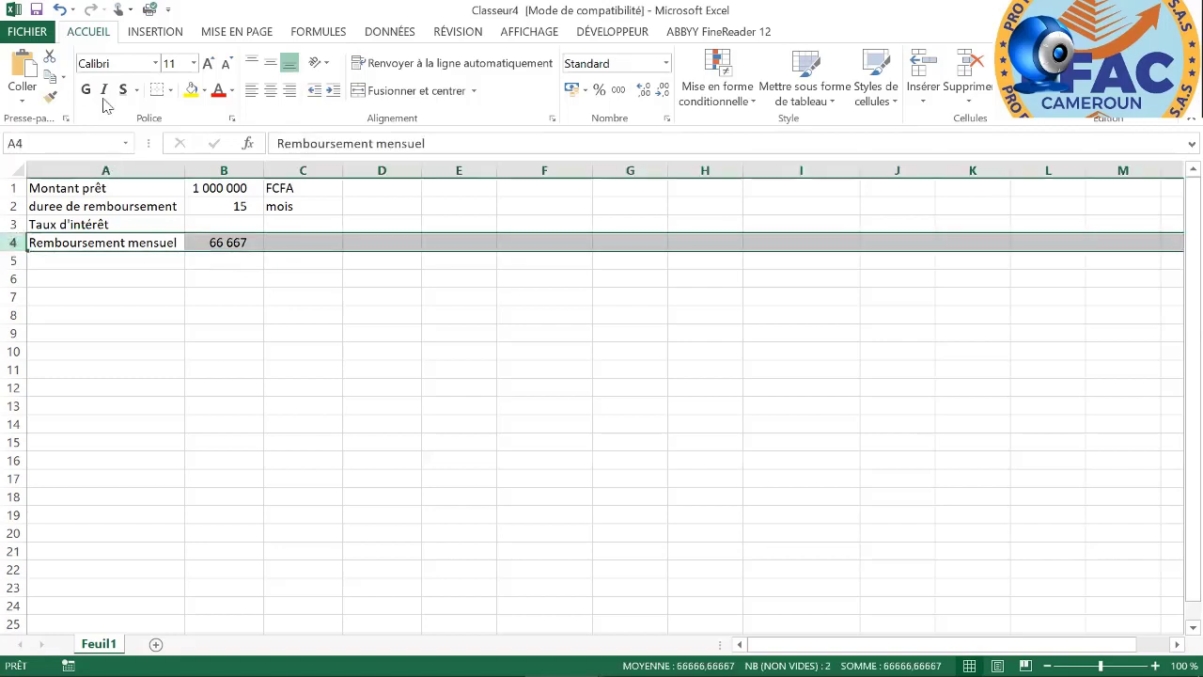
left_click(85, 89)
left_click(235, 297)
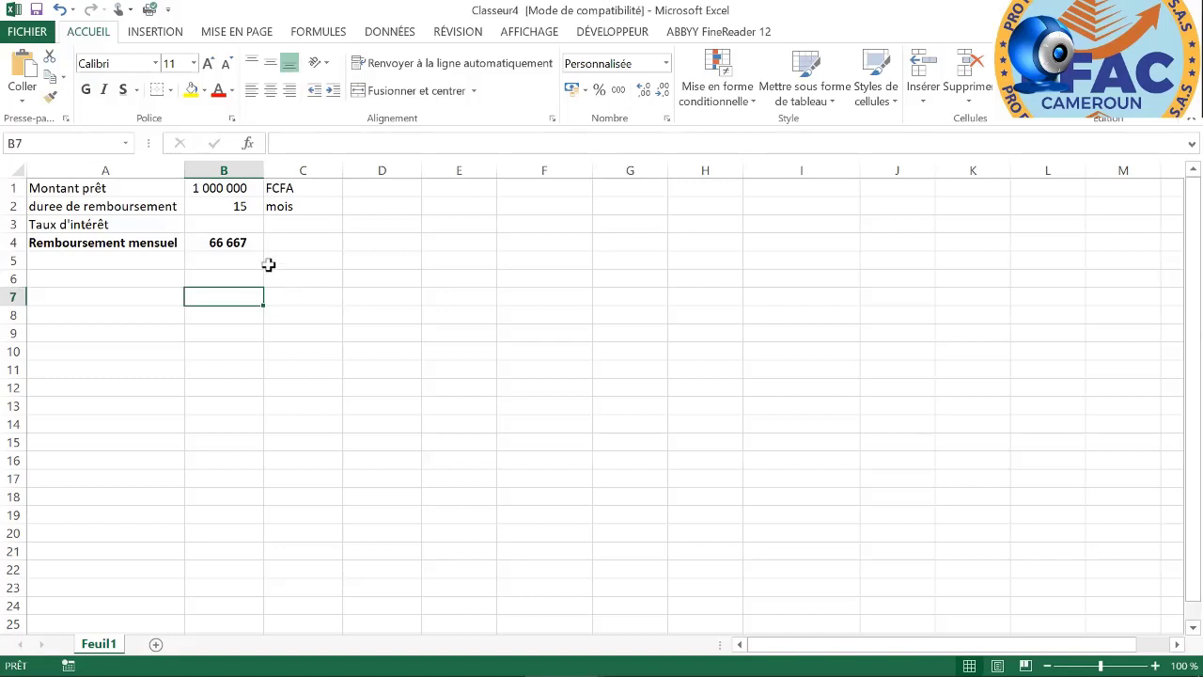
- Start a Goal Seek (Valeur cible) analysis with the monthly repayment cell $B$4 as the cell to define
left_click(394, 35)
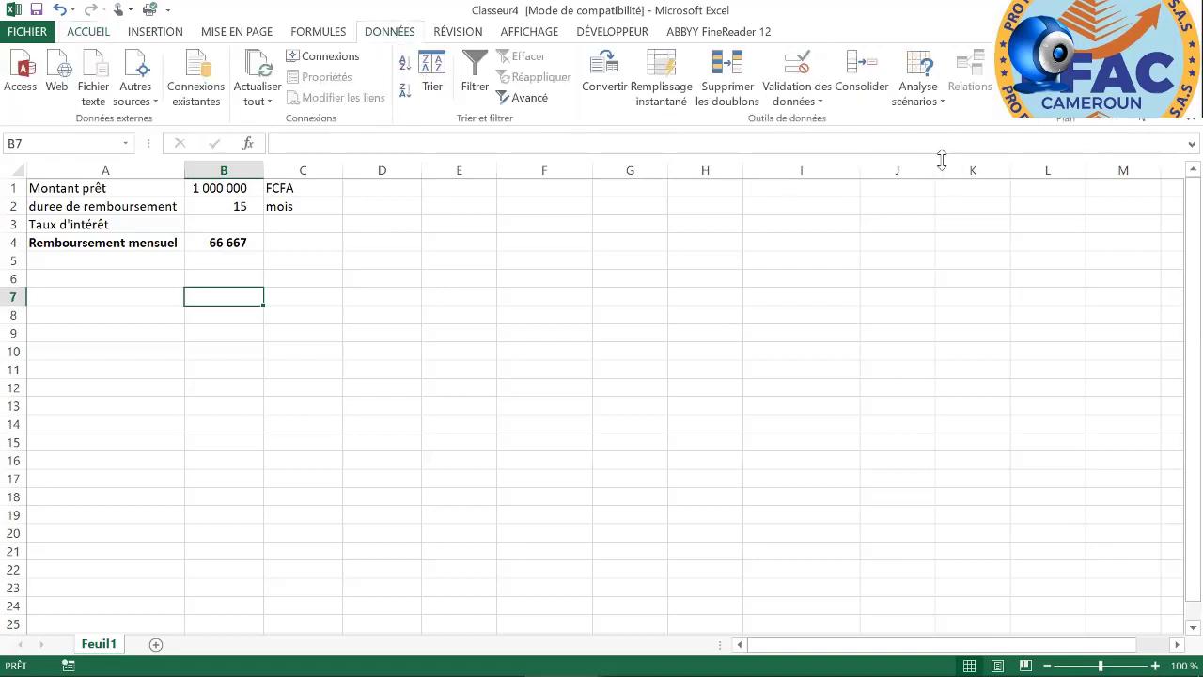
left_click(924, 103)
left_click(862, 141)
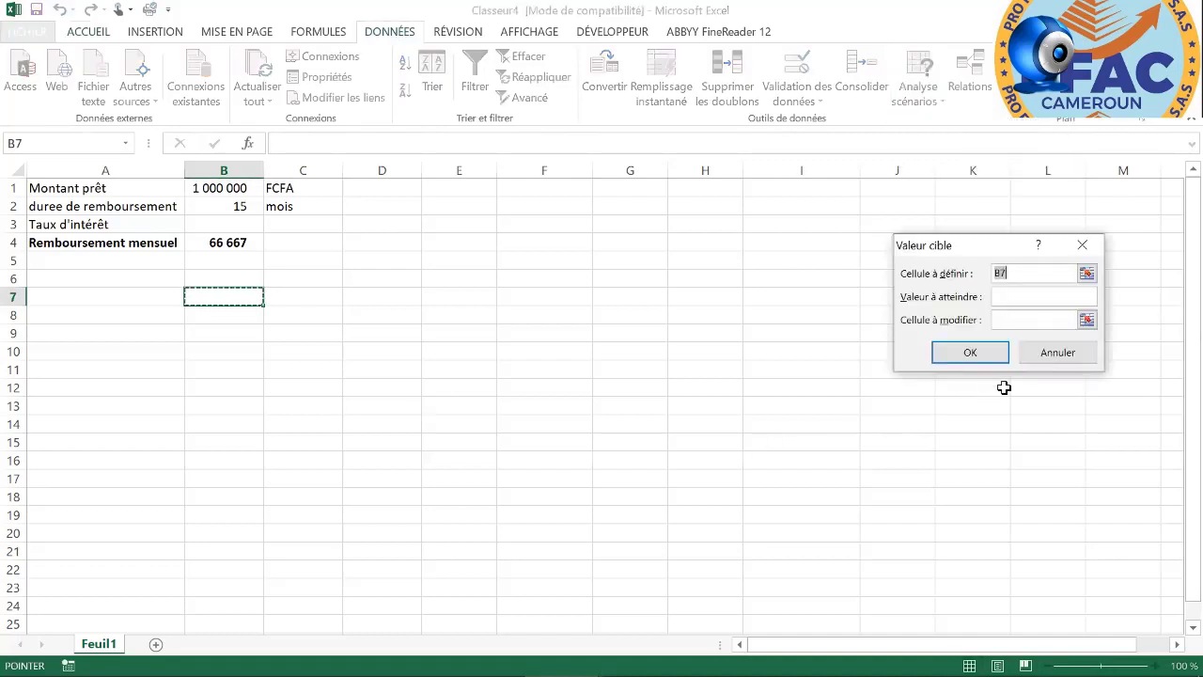
left_click(1087, 276)
left_click(225, 242)
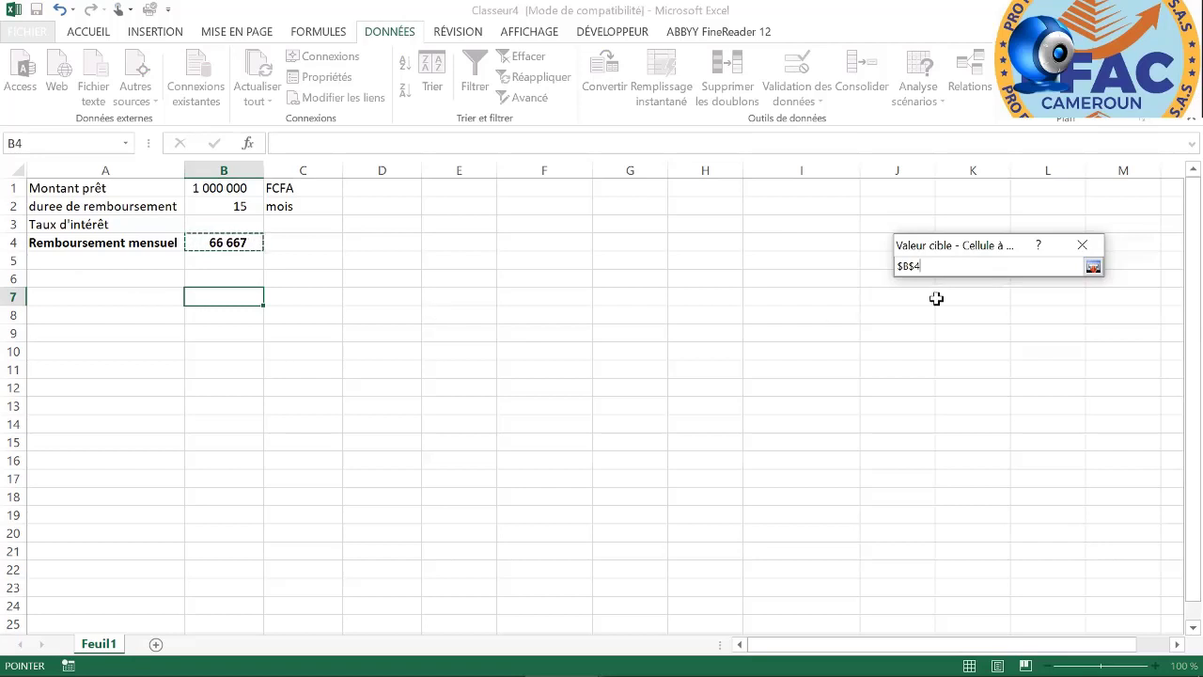
left_click(1092, 267)
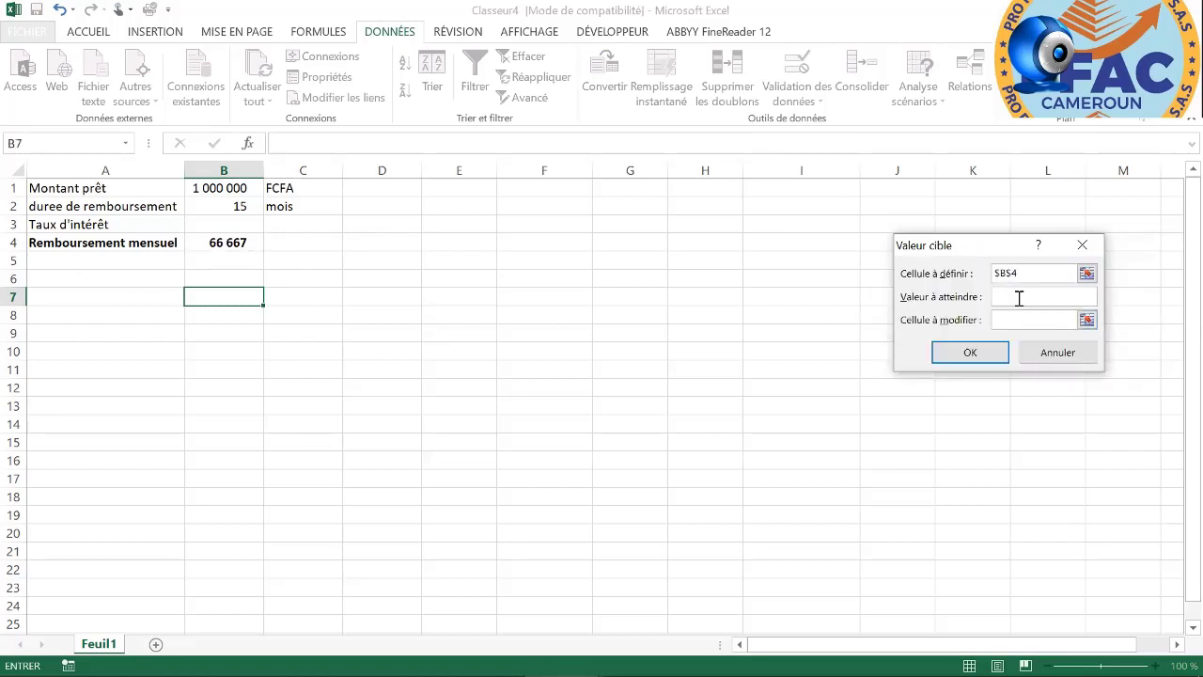
- Set the target value to 85000 with interest rate cell $B$3 as the cell to modify, and run the Goal Seek
left_click(1018, 298)
type("85000")
left_click(1024, 323)
left_click(222, 223)
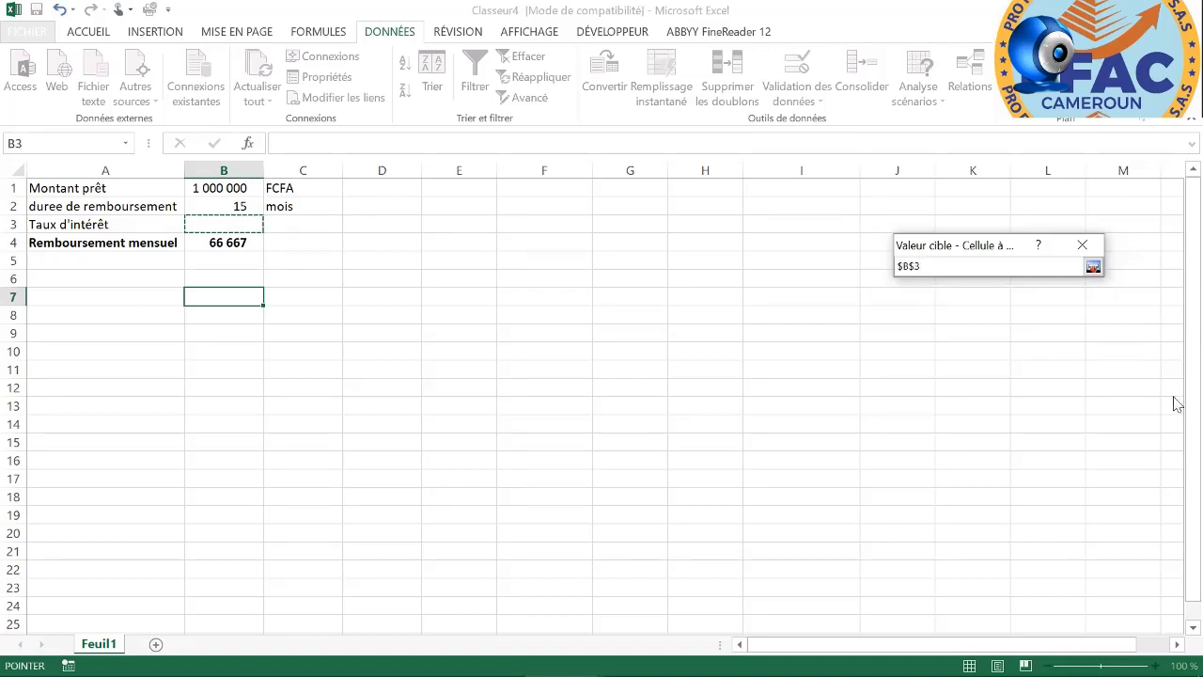
left_click(1092, 267)
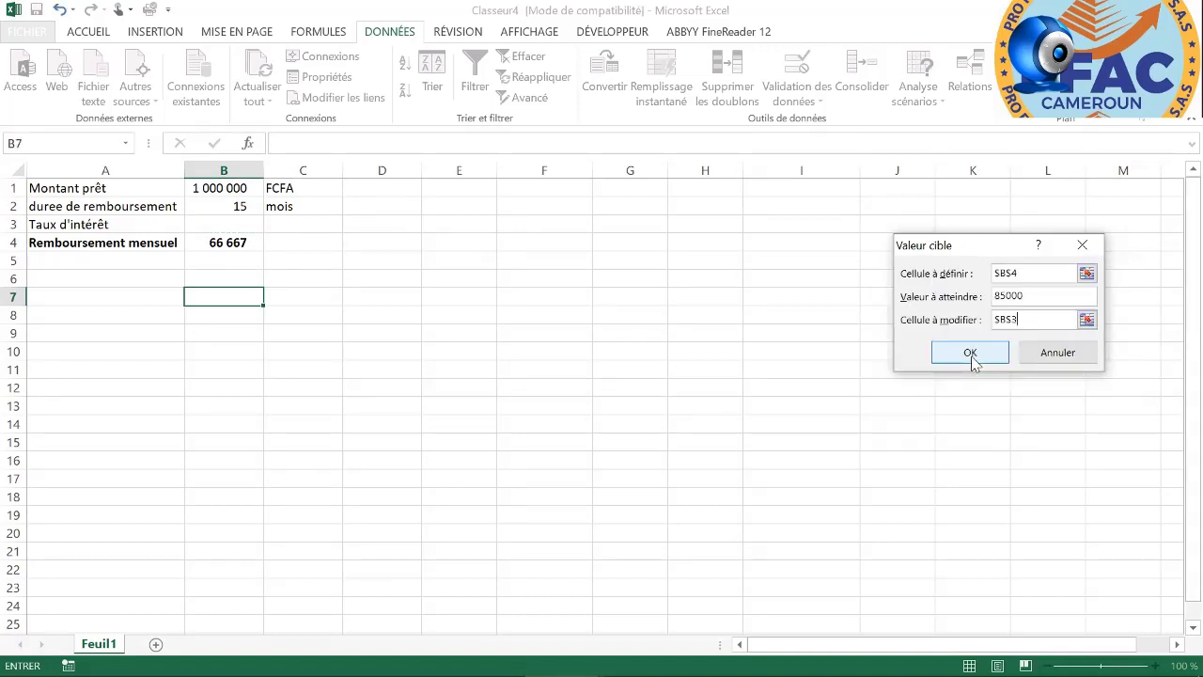
left_click(975, 363)
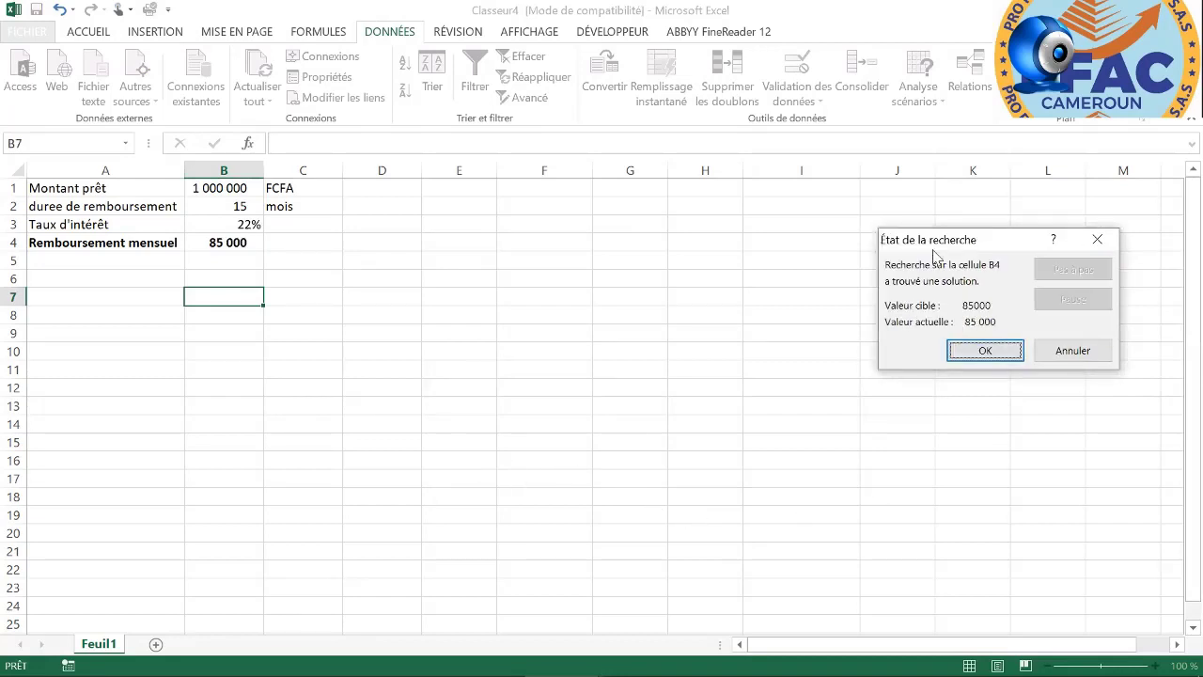
- Accept the Goal Seek solution and select the interest rate cell B3
left_click_drag(930, 240, 686, 251)
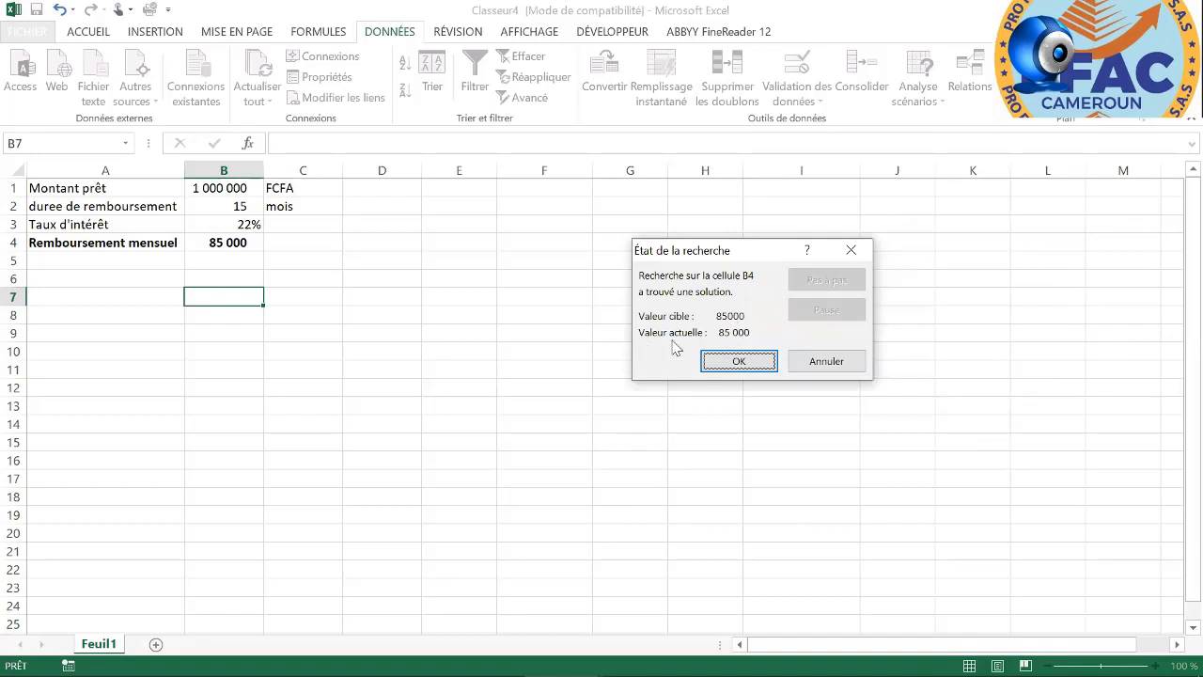
left_click(742, 362)
left_click(241, 226)
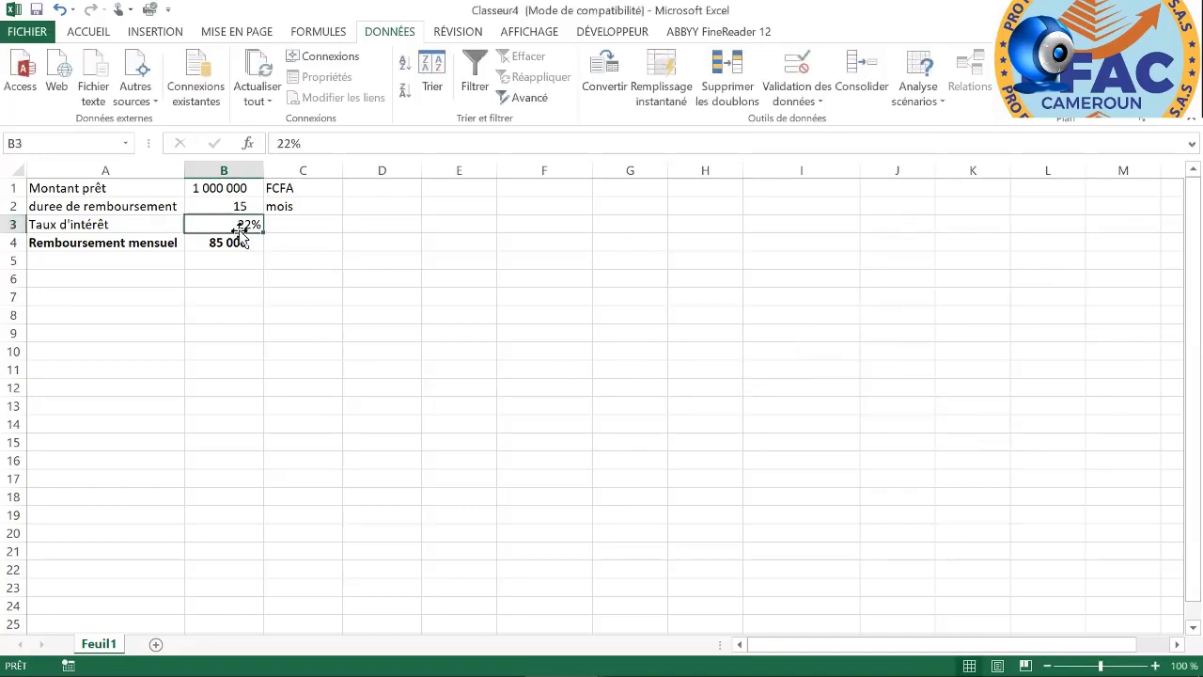